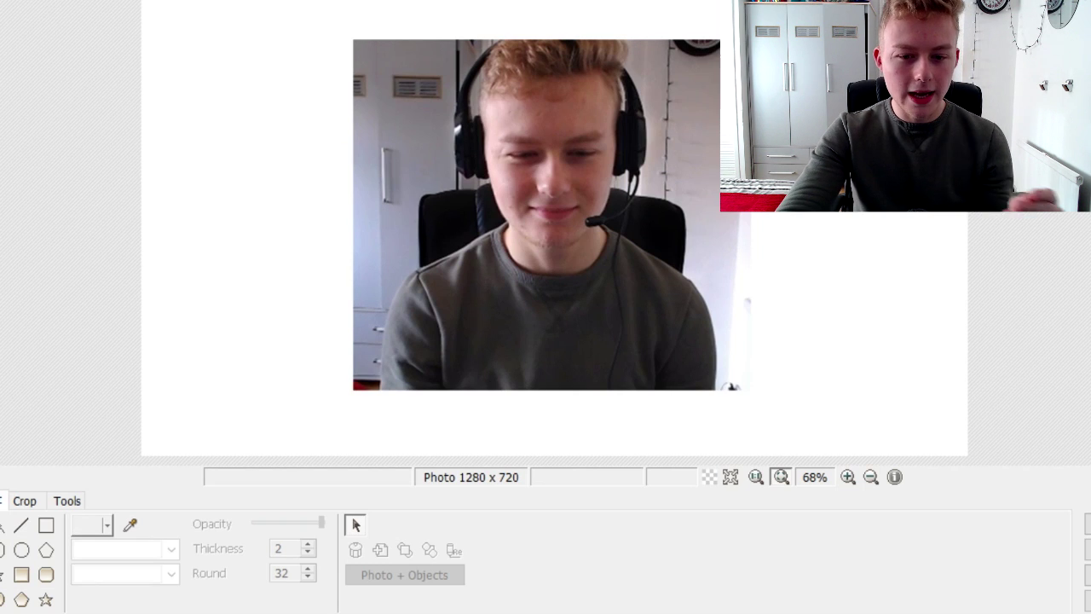
- Crop the photo to the webcam picture, an area of about 616 x 545 pixels, leaving out the white surroundings
{"action": "left_click", "coordinate": [24, 501]}
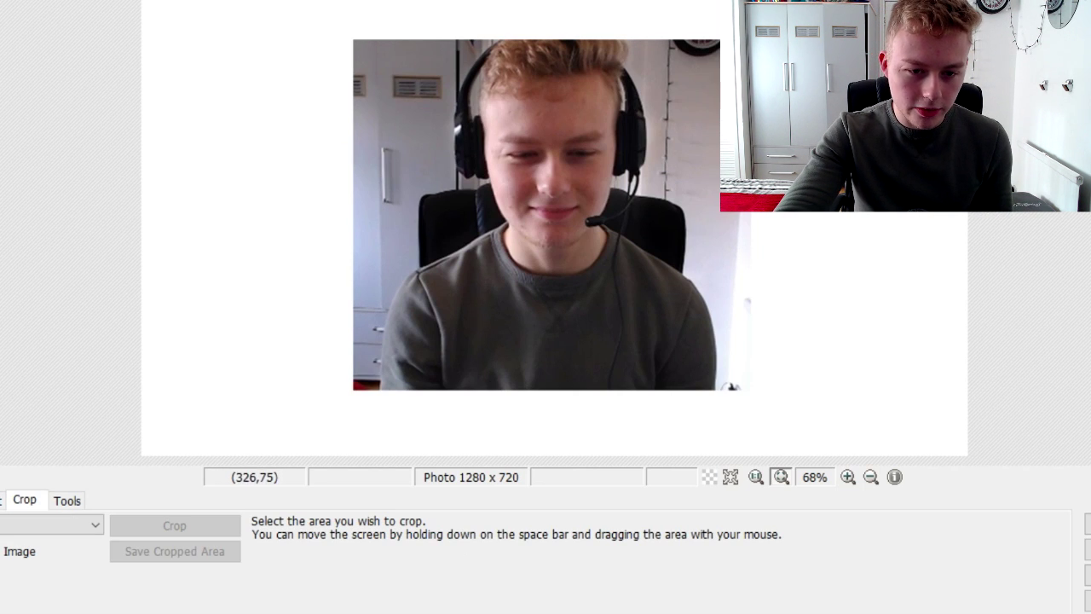
{"action": "left_click_drag", "start_coordinate": [350, 38], "coordinate": [740, 393]}
{"action": "left_click_drag", "start_coordinate": [740, 393], "coordinate": [745, 392]}
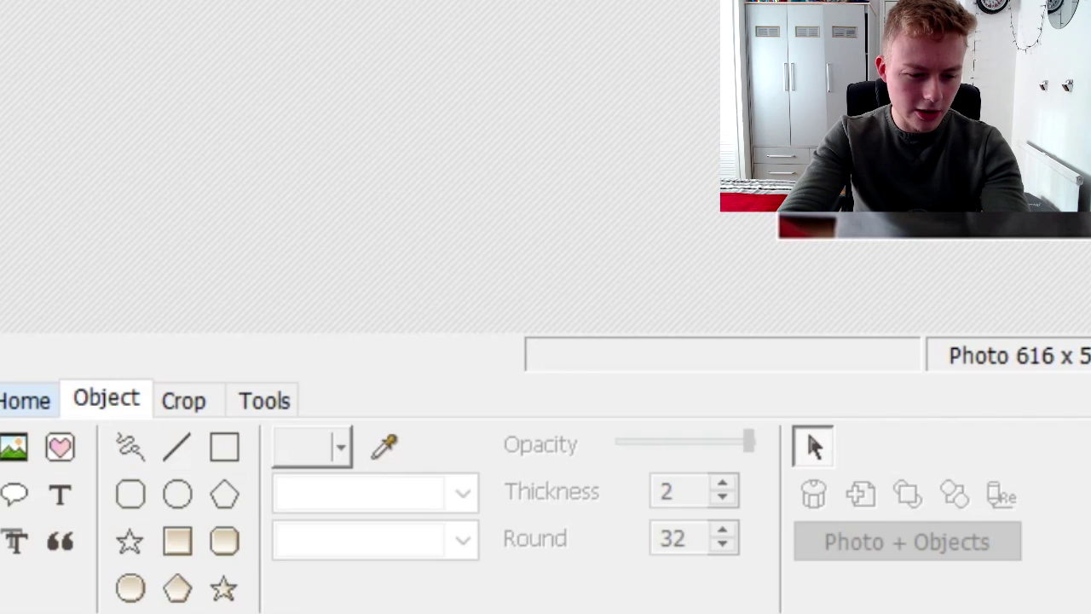
{"action": "left_click", "coordinate": [22, 400]}
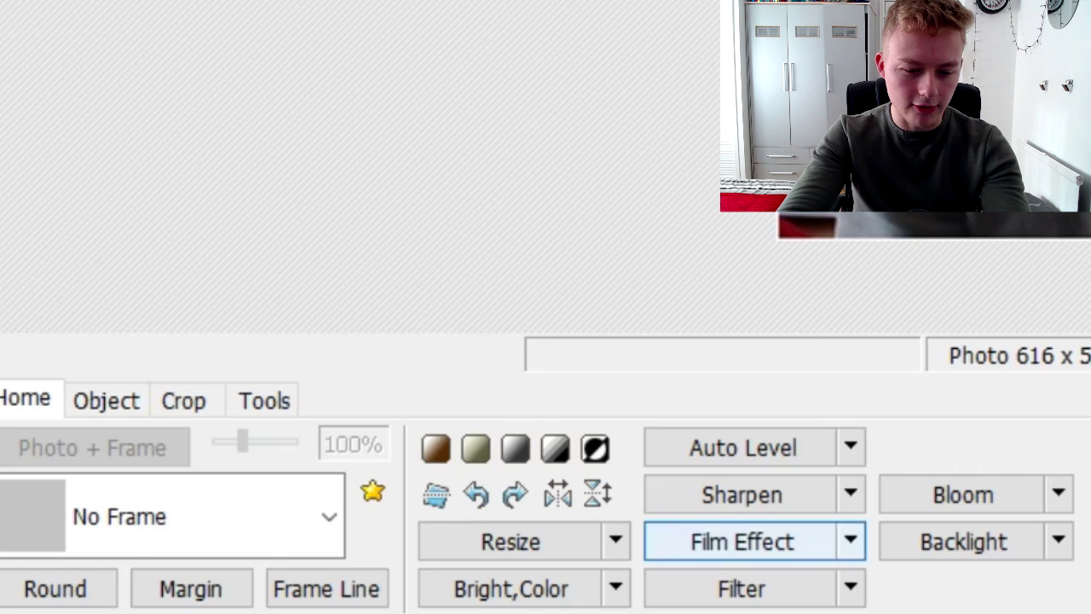
{"action": "left_click", "coordinate": [742, 588]}
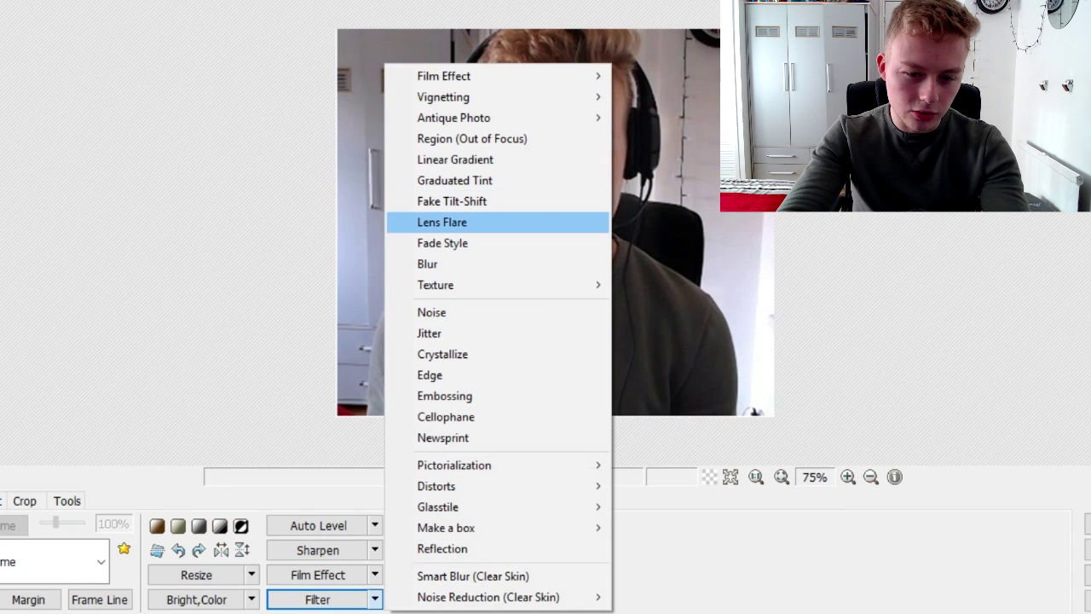
{"action": "left_click", "coordinate": [442, 223]}
{"action": "left_click_drag", "start_coordinate": [71, 499], "coordinate": [108, 499]}
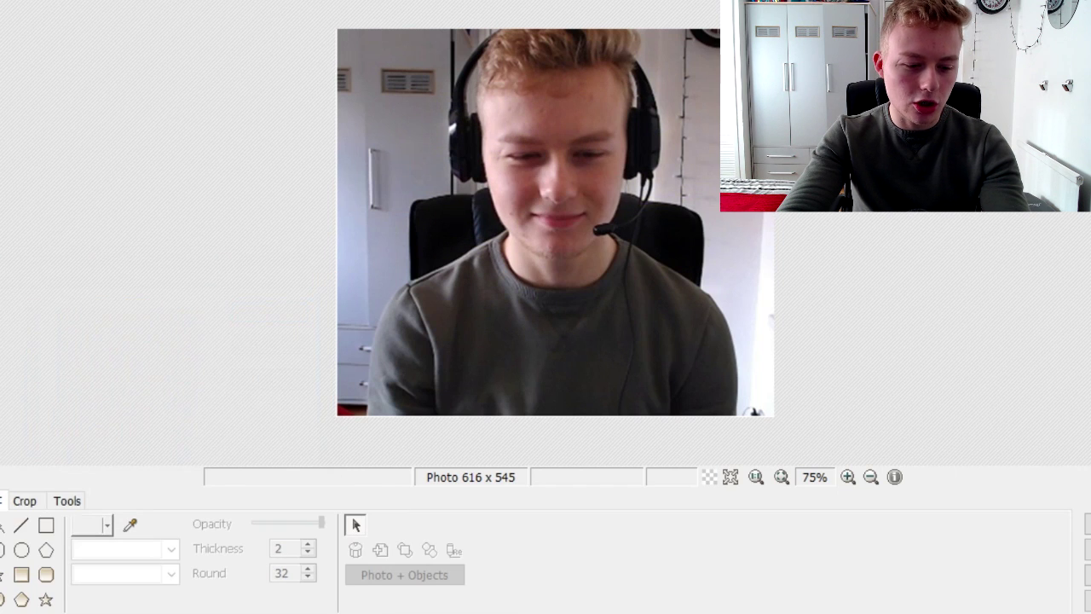
- Place blue lens flare images over both eyes of the portrait and combine the objects with the photo
{"action": "left_click", "coordinate": [0, 530]}
{"action": "left_click", "coordinate": [0, 530]}
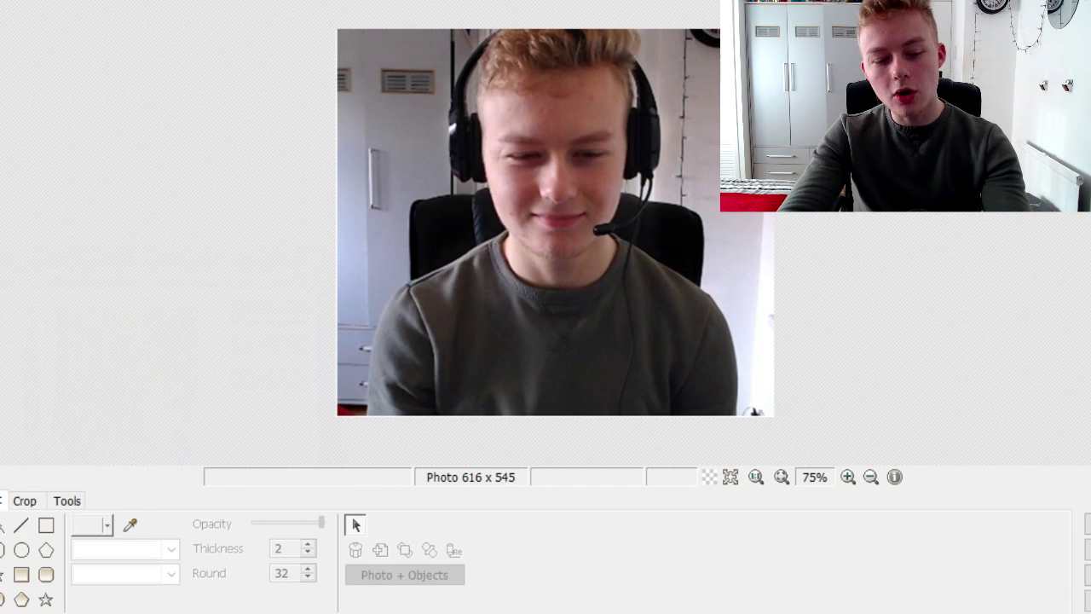
{"action": "left_click", "coordinate": [0, 530]}
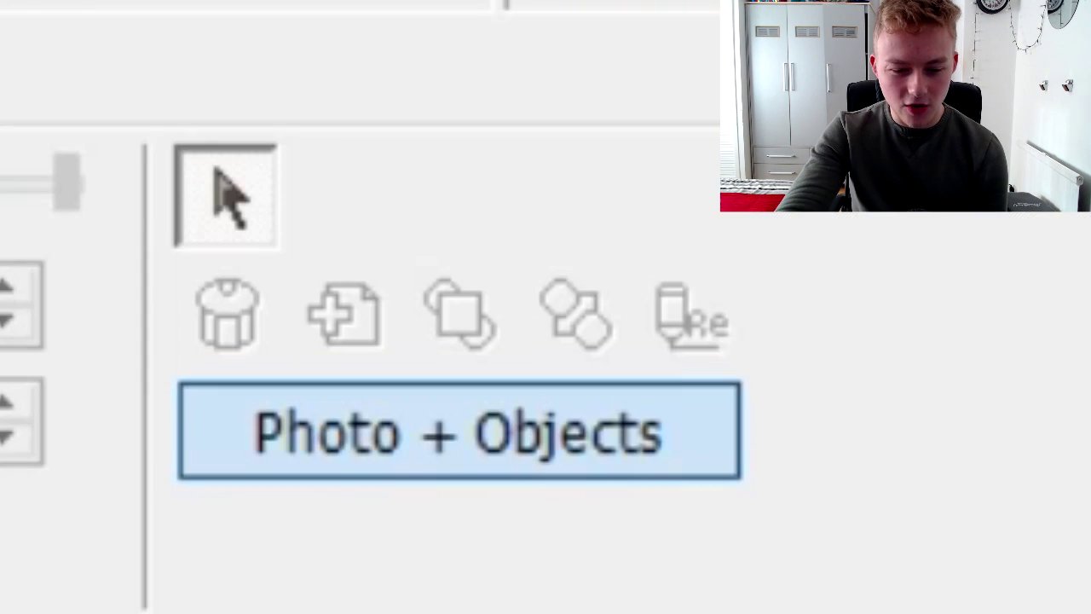
{"action": "left_click", "coordinate": [460, 430]}
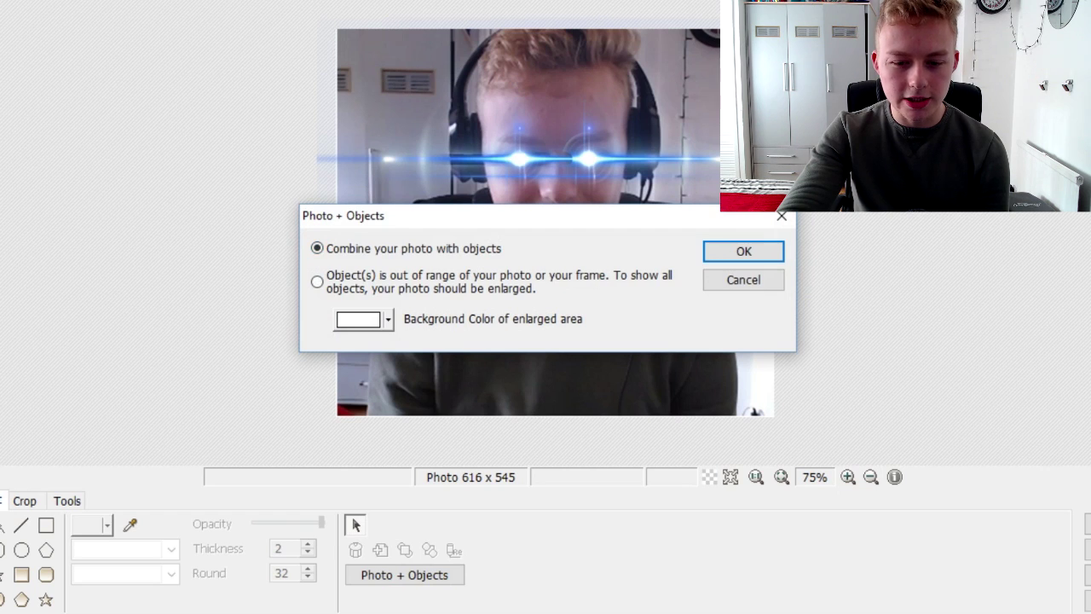
{"action": "left_click", "coordinate": [742, 251]}
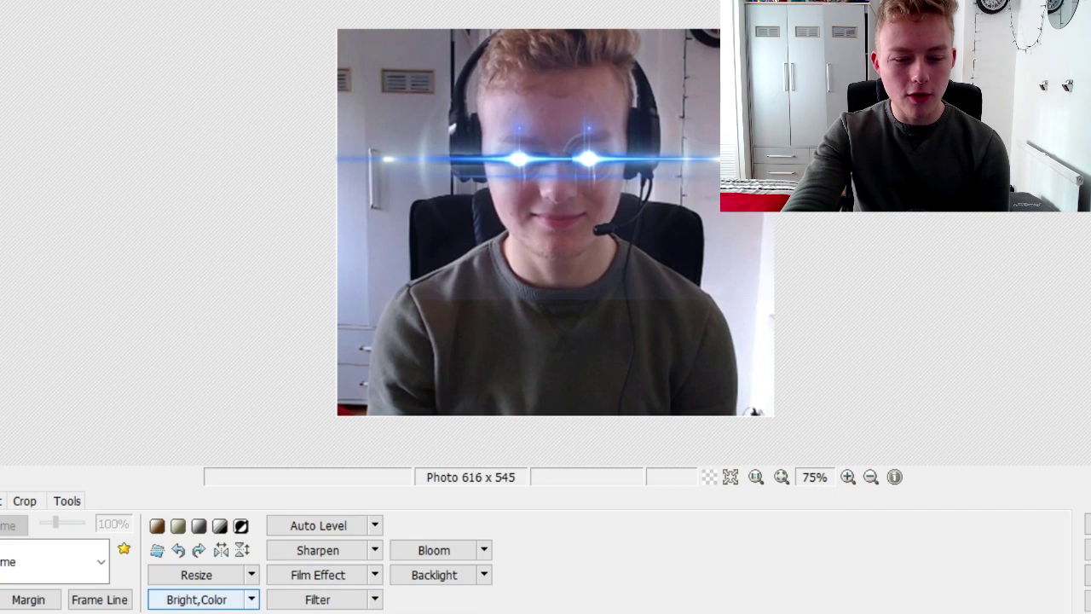
- Raise the portrait's saturation curve to its maximum so the colours become extremely intense
{"action": "left_click", "coordinate": [251, 599]}
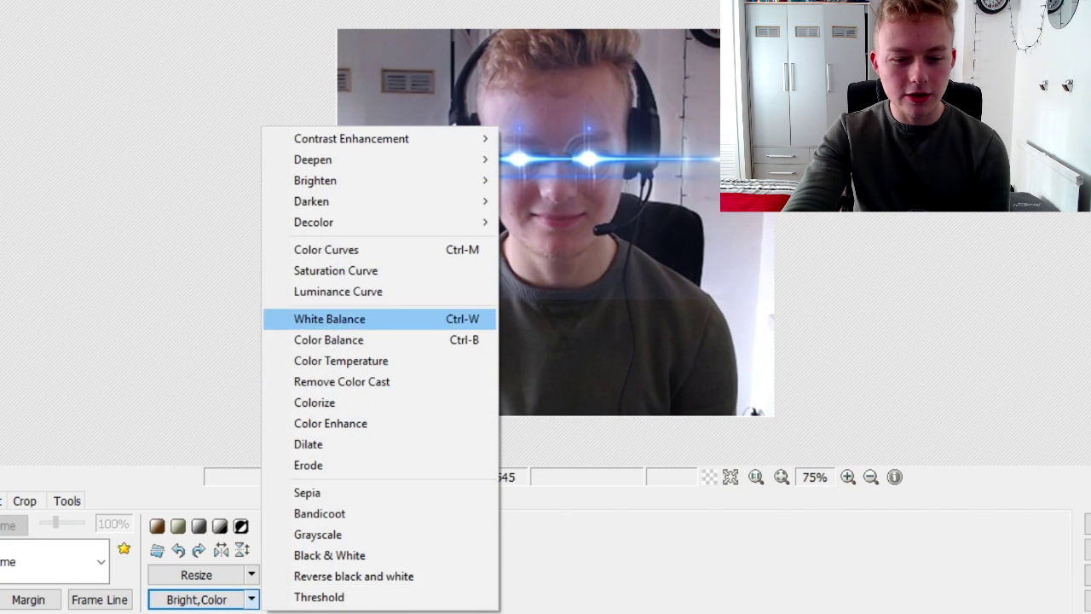
{"action": "left_click", "coordinate": [252, 599]}
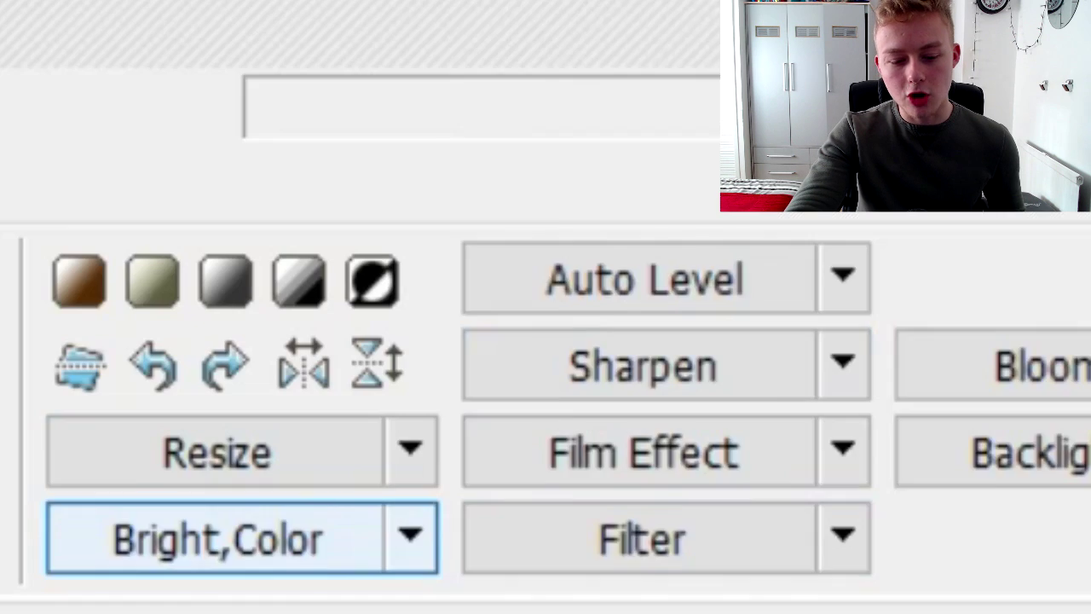
{"action": "left_click", "coordinate": [251, 599]}
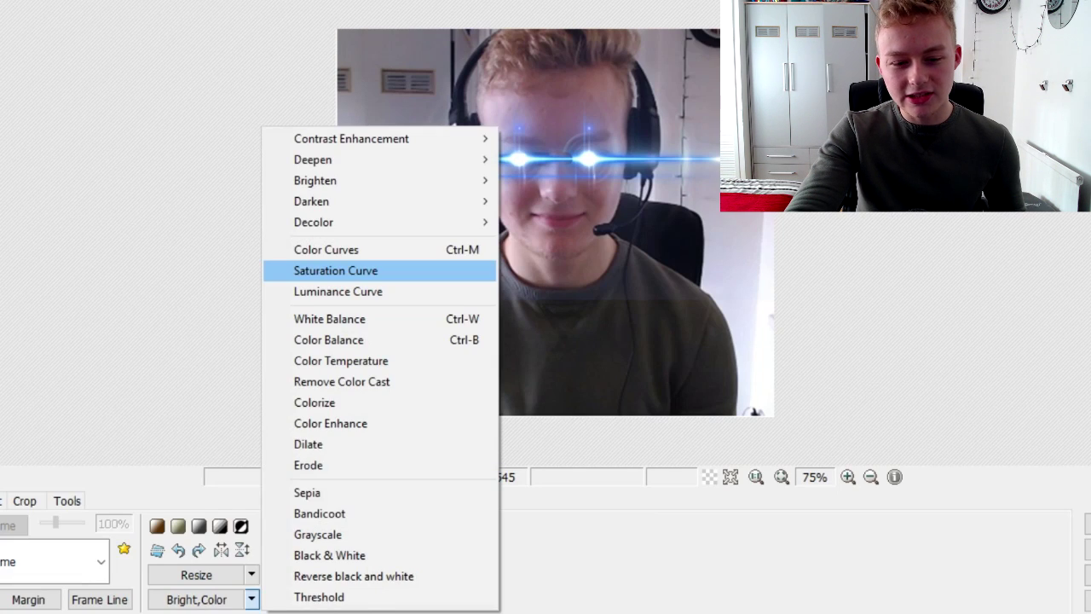
{"action": "left_click", "coordinate": [341, 268]}
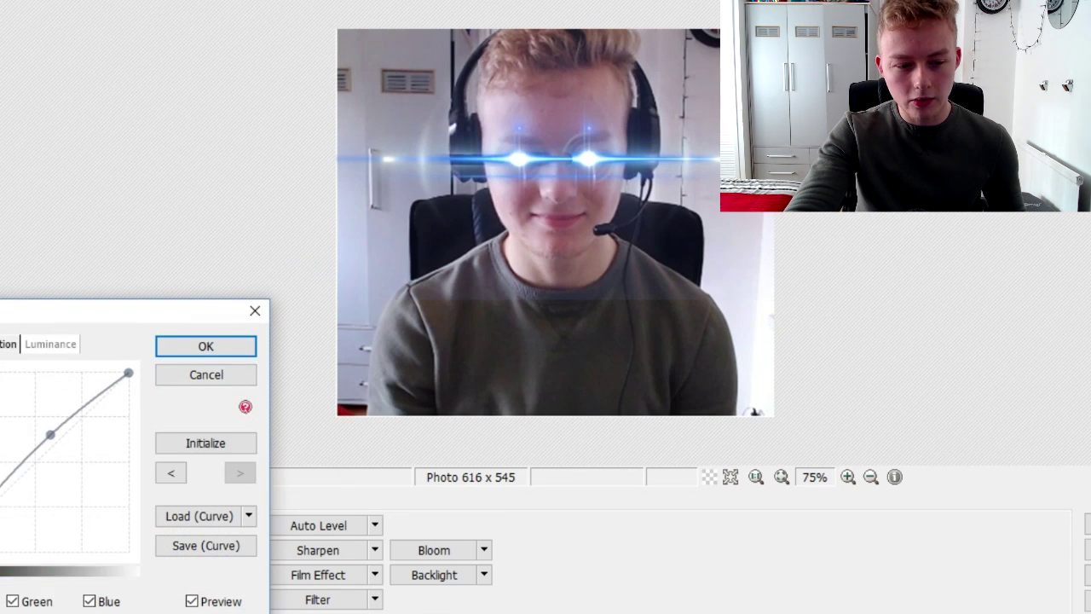
{"action": "left_click", "coordinate": [5, 345]}
{"action": "left_click_drag", "start_coordinate": [28, 471], "coordinate": [0, 373]}
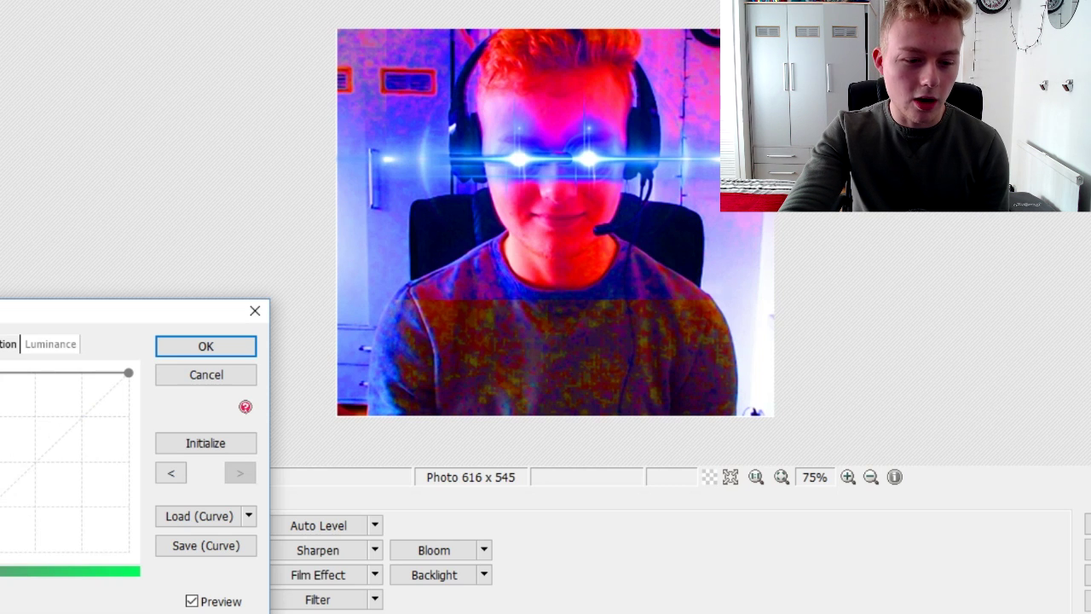
- Try bending the portrait's saturation curve into an irregular wave with several added points, and cancel the adjustment
{"action": "left_click_drag", "start_coordinate": [2, 373], "coordinate": [126, 551]}
{"action": "left_click", "coordinate": [0, 404]}
{"action": "left_click", "coordinate": [2, 404]}
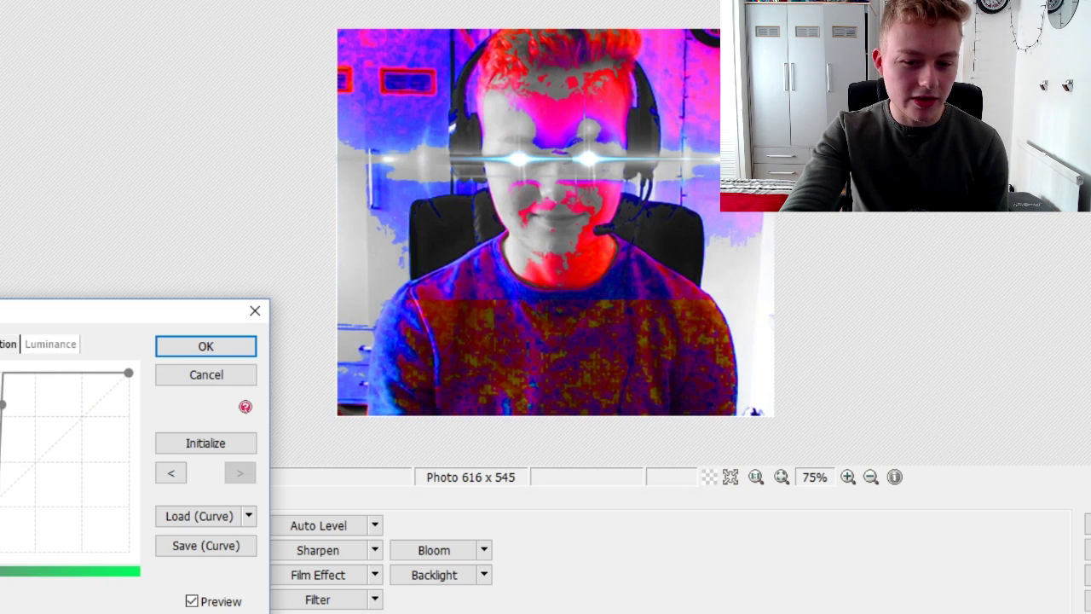
{"action": "left_click", "coordinate": [17, 410]}
{"action": "left_click", "coordinate": [52, 399]}
{"action": "left_click", "coordinate": [53, 420]}
{"action": "left_click", "coordinate": [26, 390]}
{"action": "left_click", "coordinate": [15, 409]}
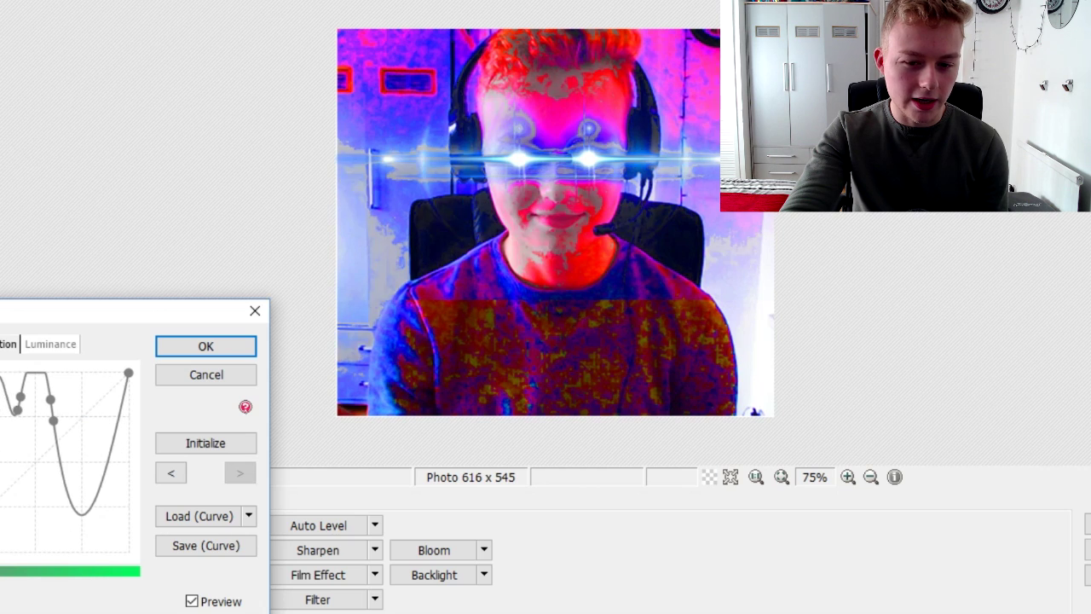
{"action": "left_click", "coordinate": [206, 375]}
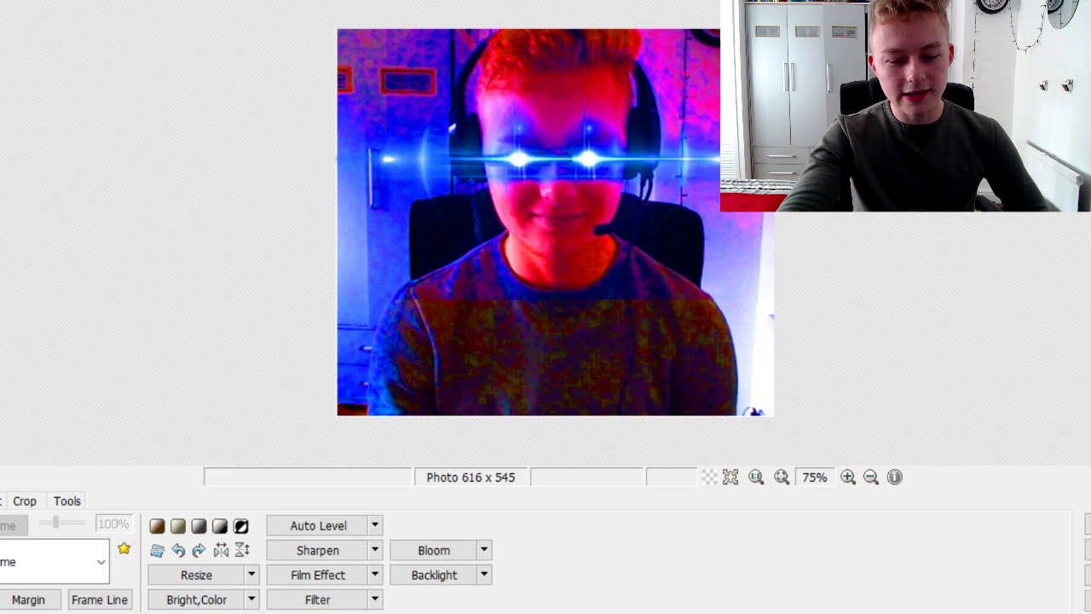
- Apply the Radial Blur distortion filter to the portrait and adjust its level
{"action": "left_click", "coordinate": [374, 599]}
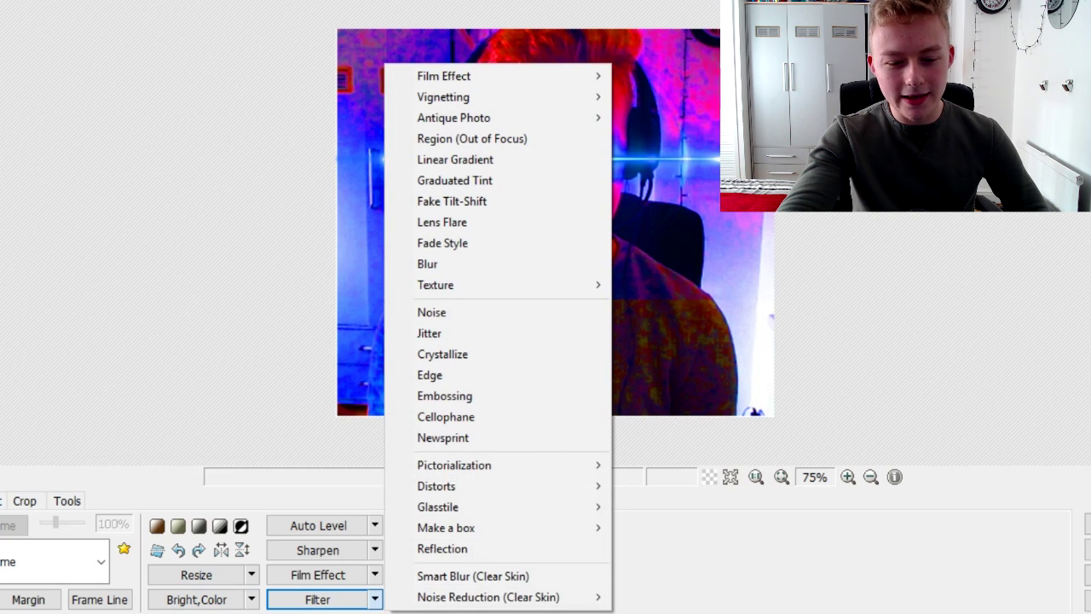
{"action": "mouse_move", "coordinate": [477, 486]}
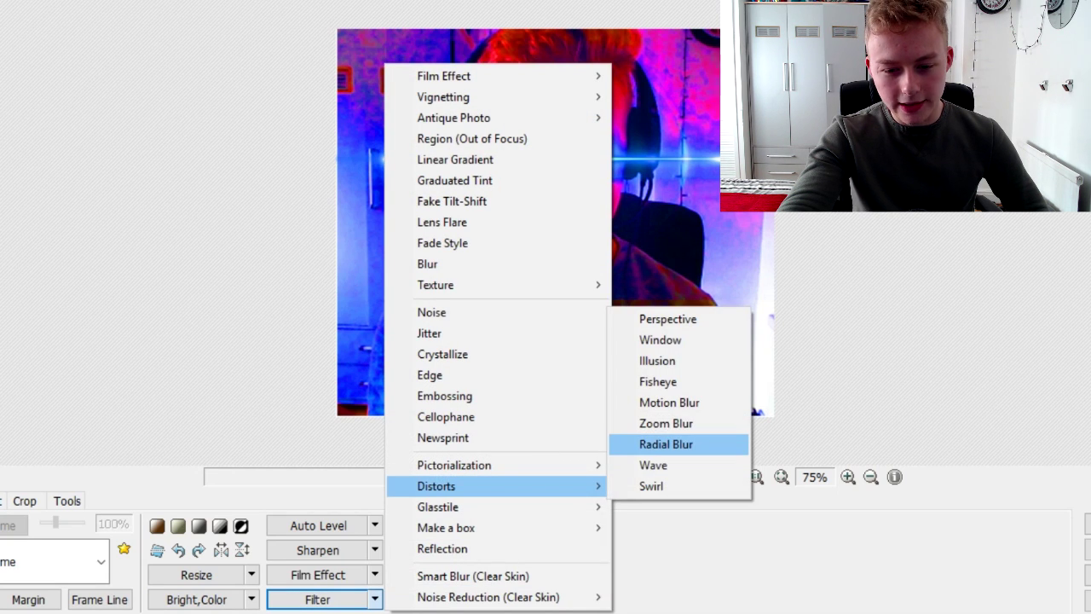
{"action": "left_click", "coordinate": [665, 445]}
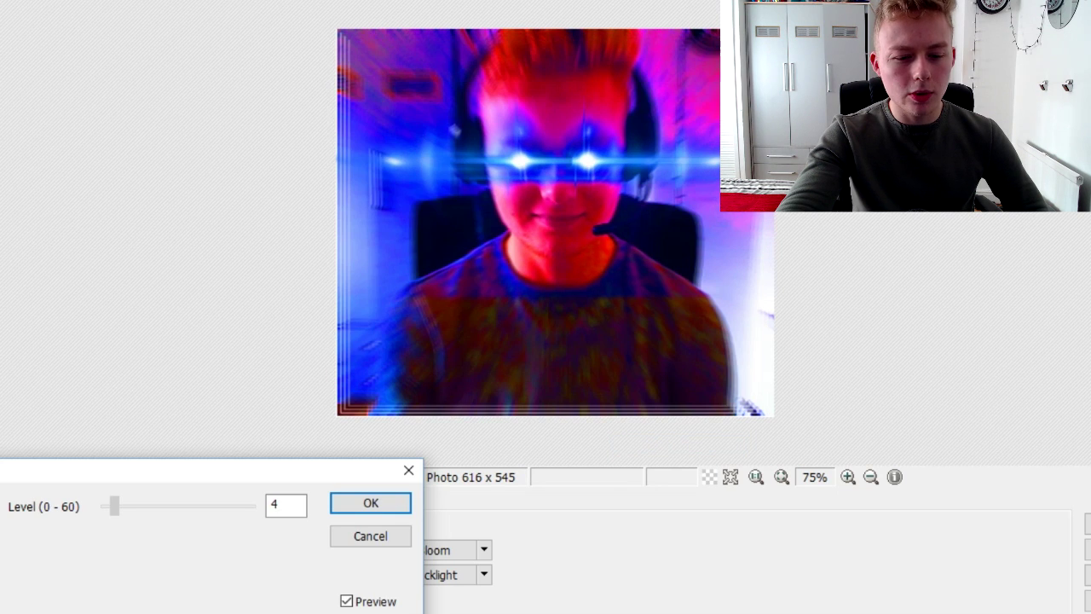
{"action": "left_click_drag", "start_coordinate": [114, 507], "coordinate": [223, 507]}
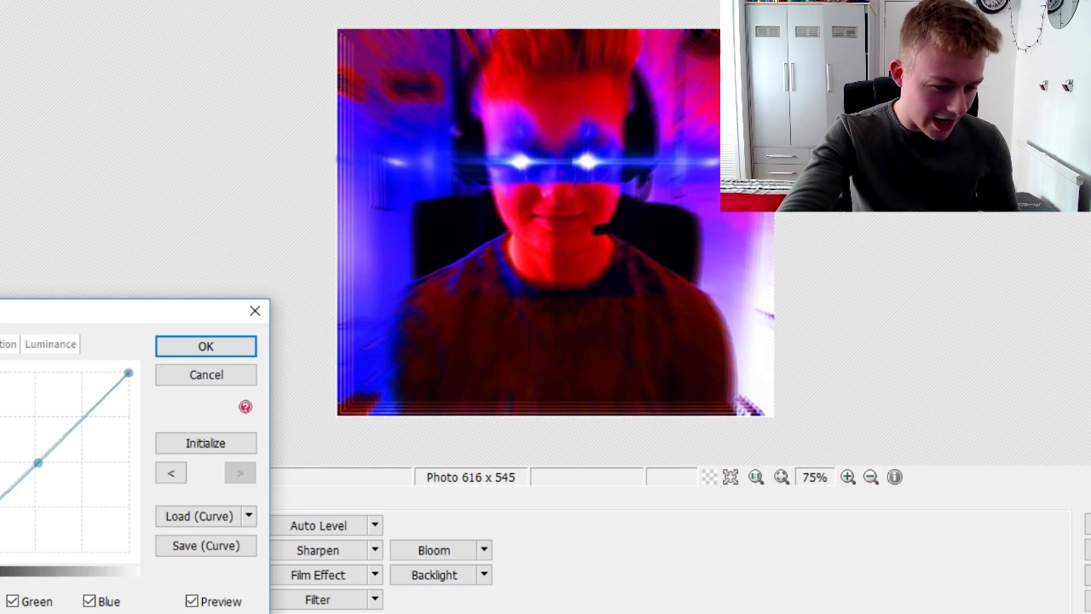
- Bend the portrait's color curve into a jagged wave with many added points and apply it
{"action": "left_click_drag", "start_coordinate": [38, 463], "coordinate": [65, 515]}
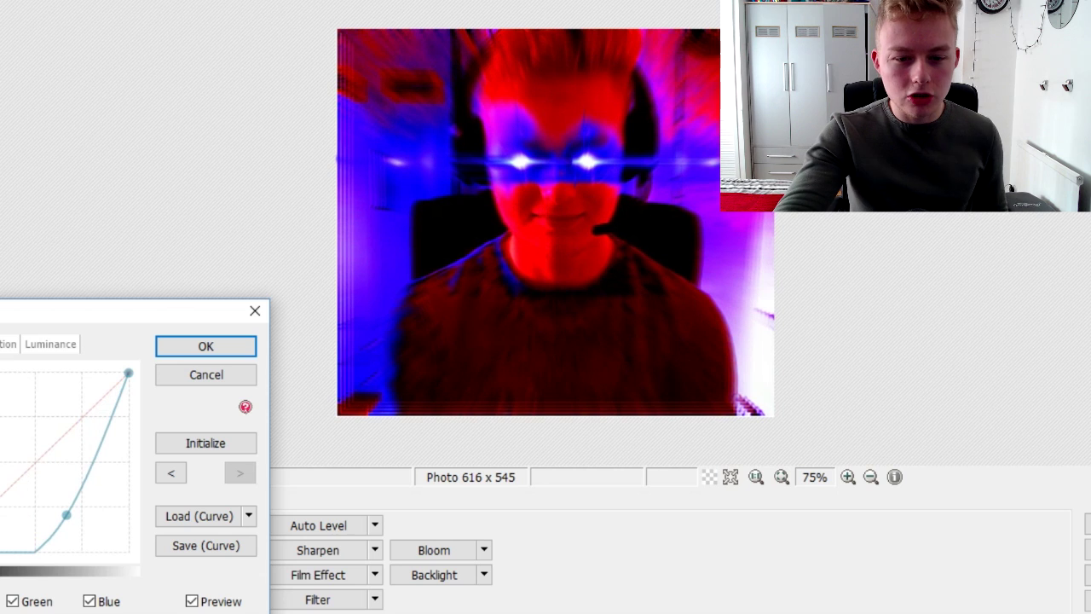
{"action": "left_click_drag", "start_coordinate": [66, 515], "coordinate": [0, 394]}
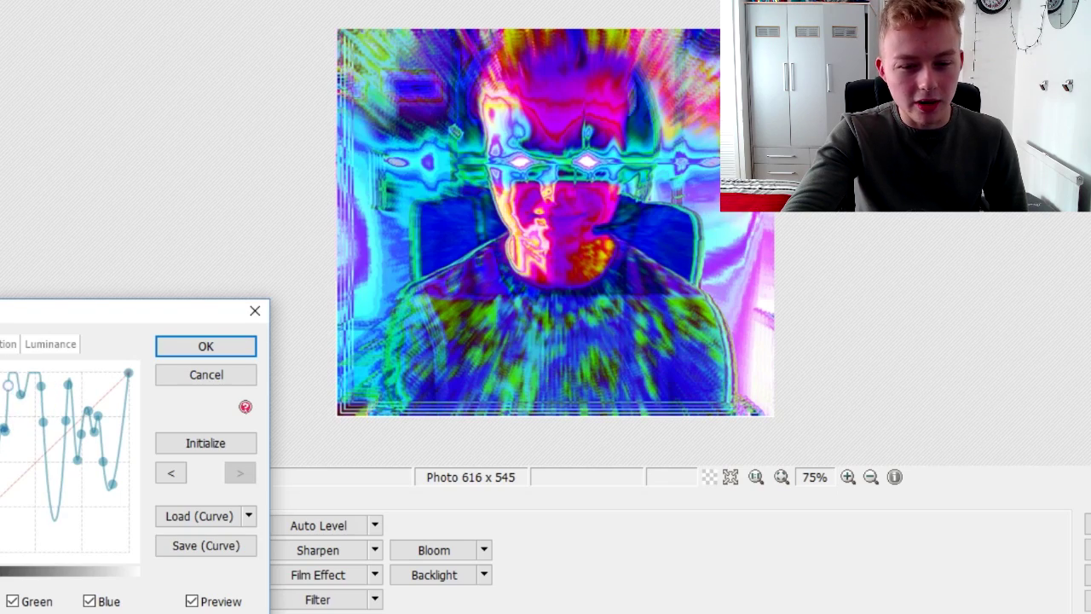
{"action": "left_click", "coordinate": [206, 346]}
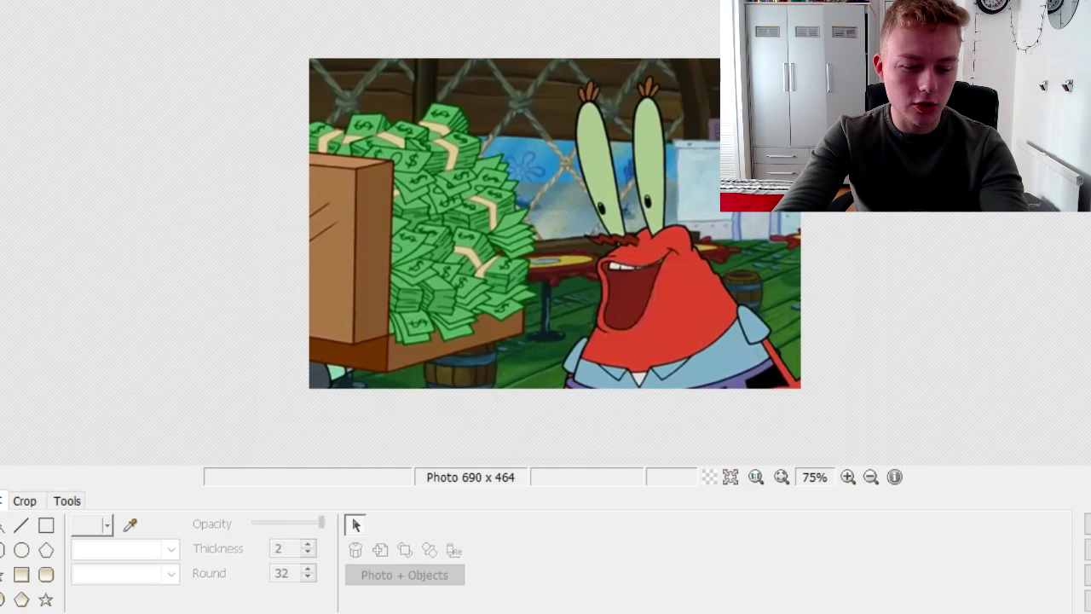
- Insert the lens flare photo as an object and position the flares over both eyes of the cartoon crab
{"action": "left_click", "coordinate": [1, 526]}
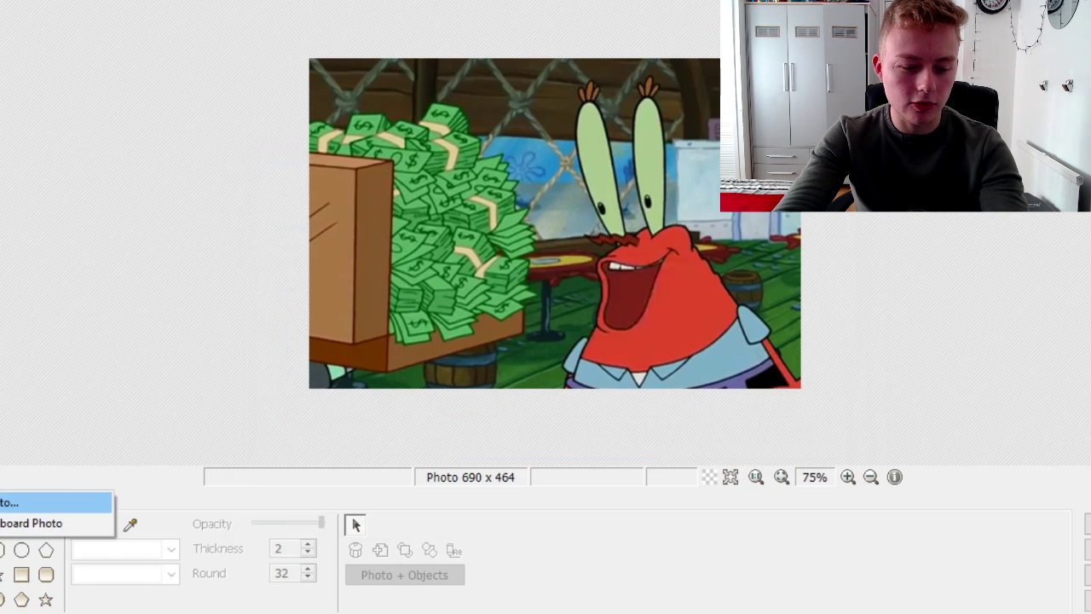
{"action": "left_click", "coordinate": [9, 523]}
{"action": "left_click_drag", "start_coordinate": [430, 51], "coordinate": [414, 43]}
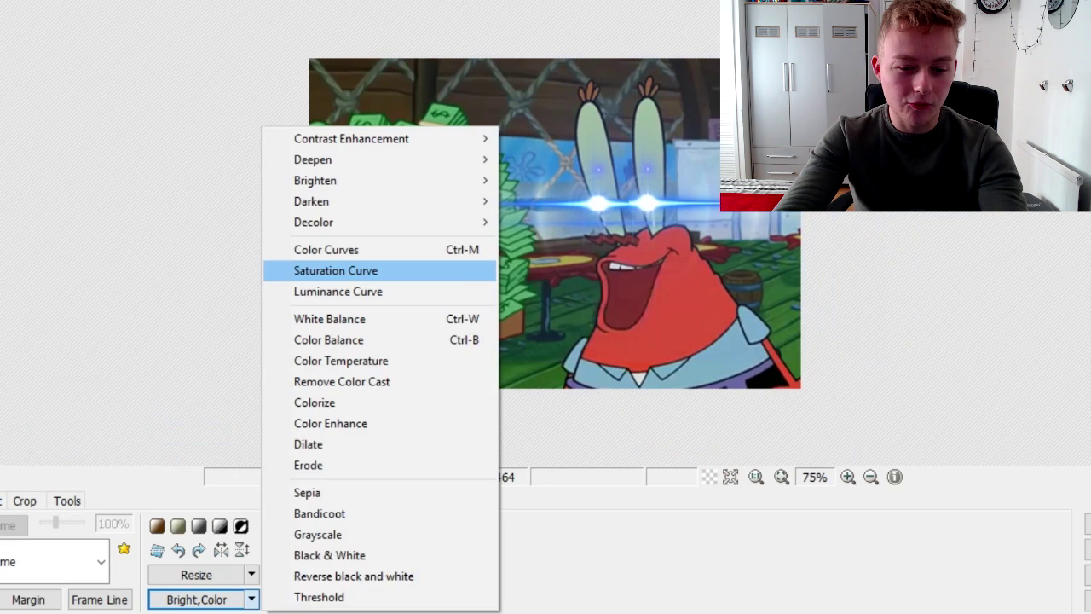
- Boost the cartoon image's saturation curve strongly in two passes
{"action": "left_click", "coordinate": [336, 271]}
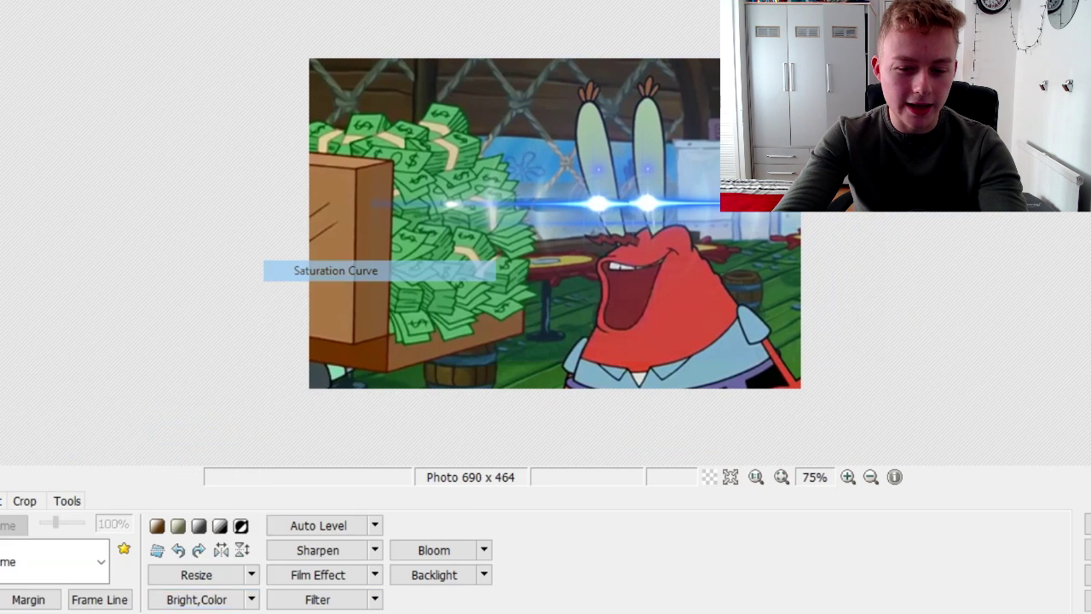
{"action": "left_click_drag", "start_coordinate": [0, 497], "coordinate": [0, 373]}
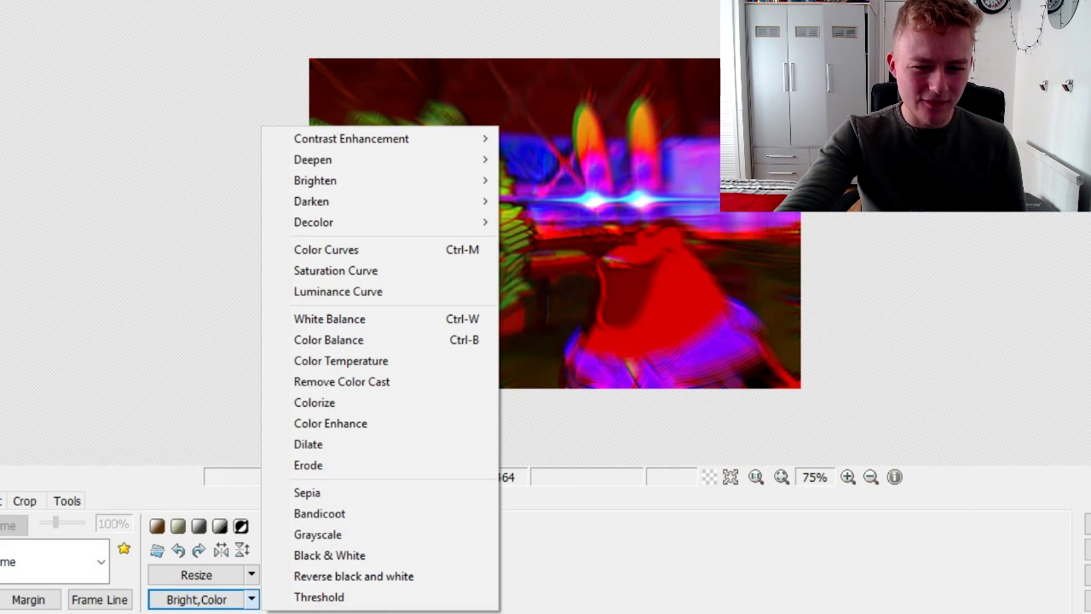
{"action": "left_click", "coordinate": [336, 270]}
{"action": "left_click_drag", "start_coordinate": [63, 437], "coordinate": [12, 409]}
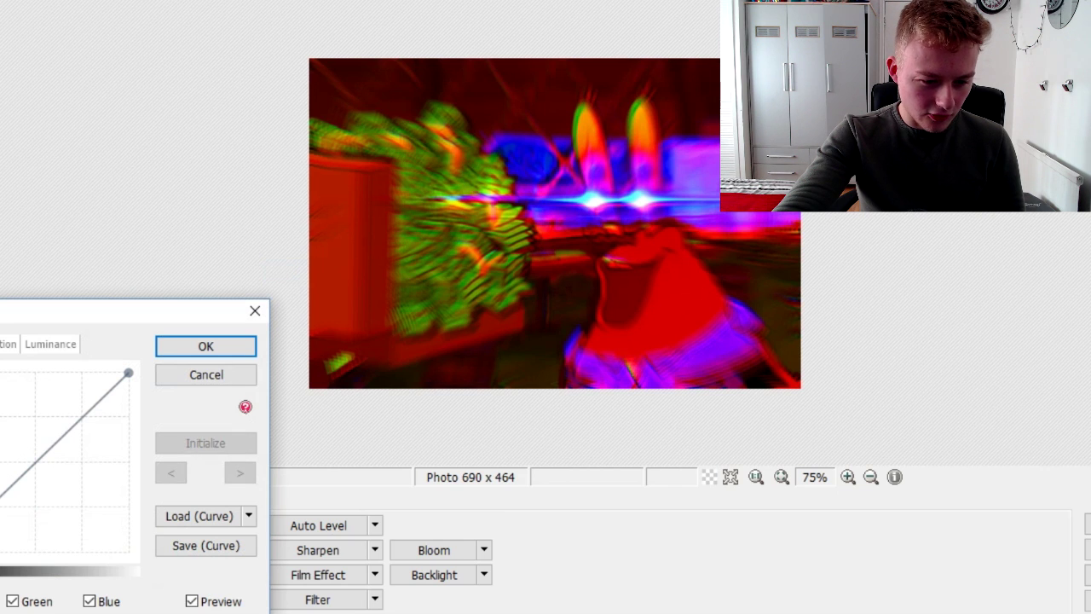
- Adjust the cartoon image's color curve, finishing with an upward bend that brightens it, and apply the change
{"action": "left_click_drag", "start_coordinate": [45, 456], "coordinate": [86, 497]}
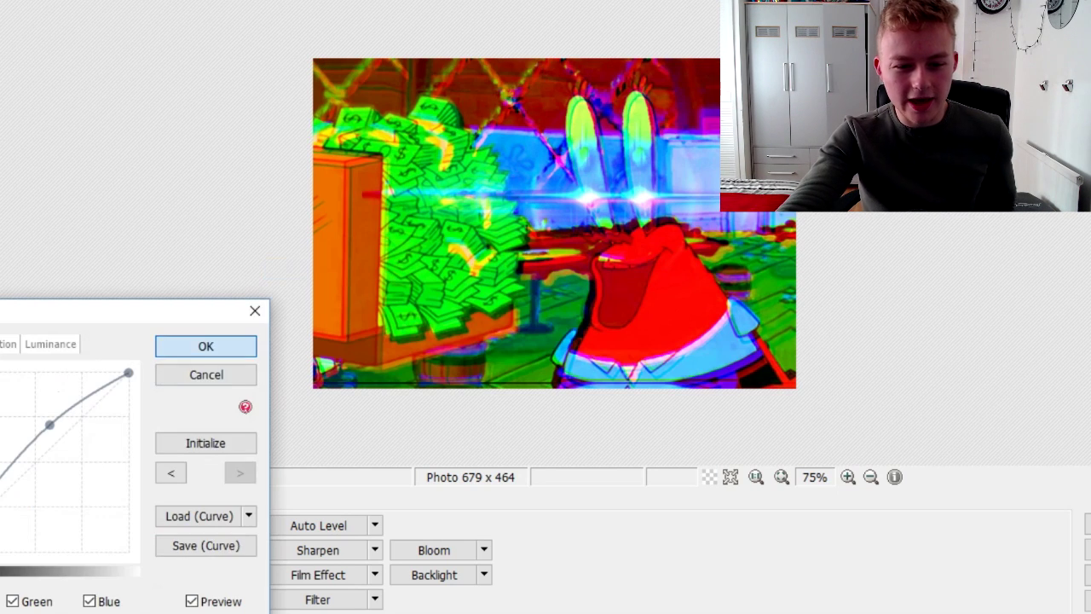
{"action": "key", "text": "Return"}
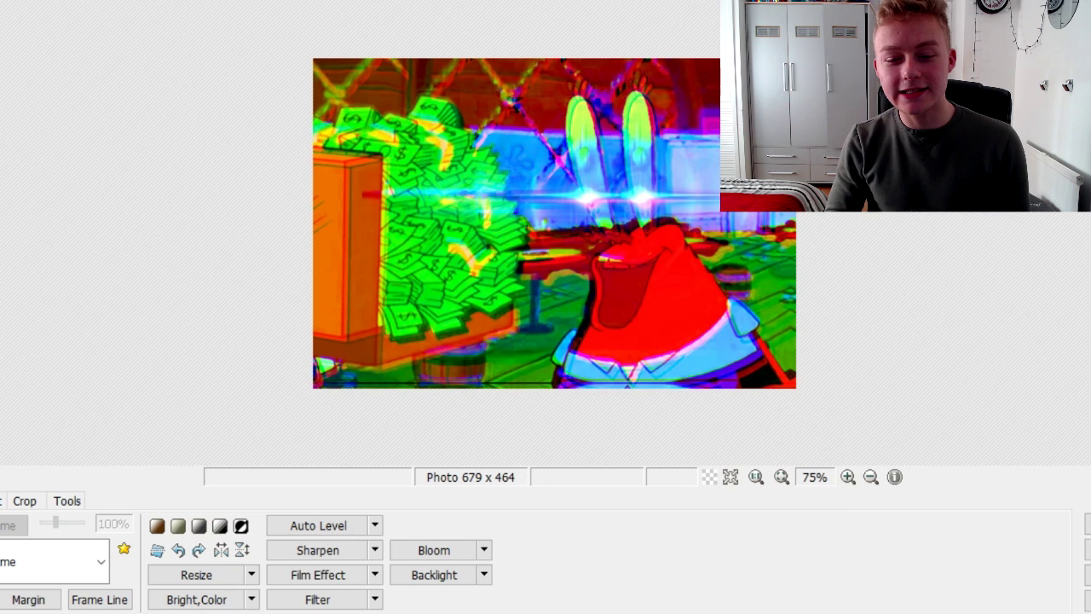